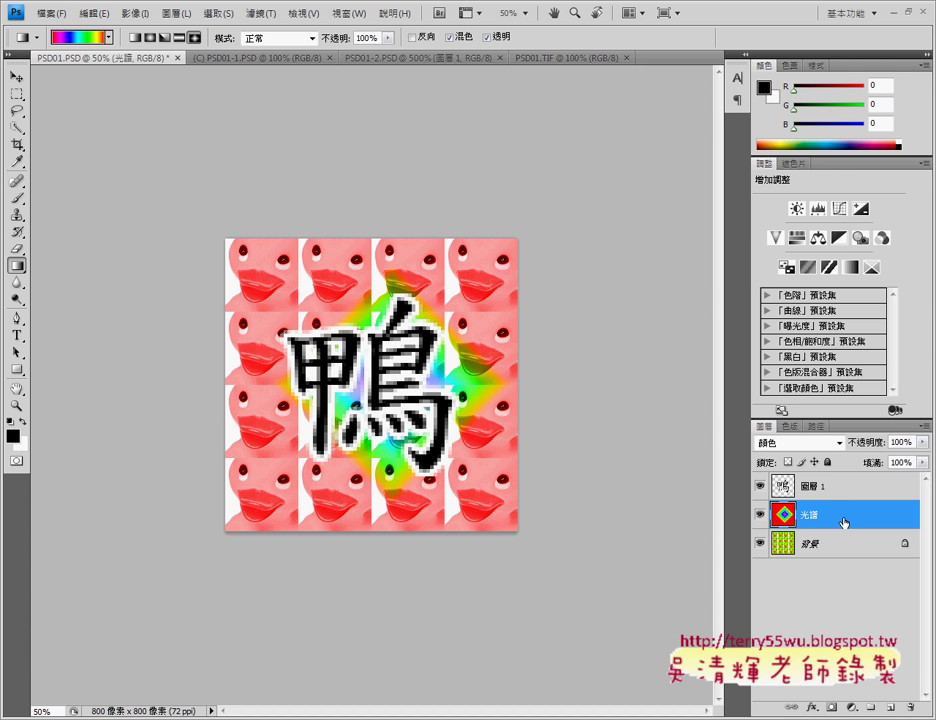
Step: Drag the 光譜 layer to the trash so the ducks show green again
left_click_drag(845, 522, 911, 710)
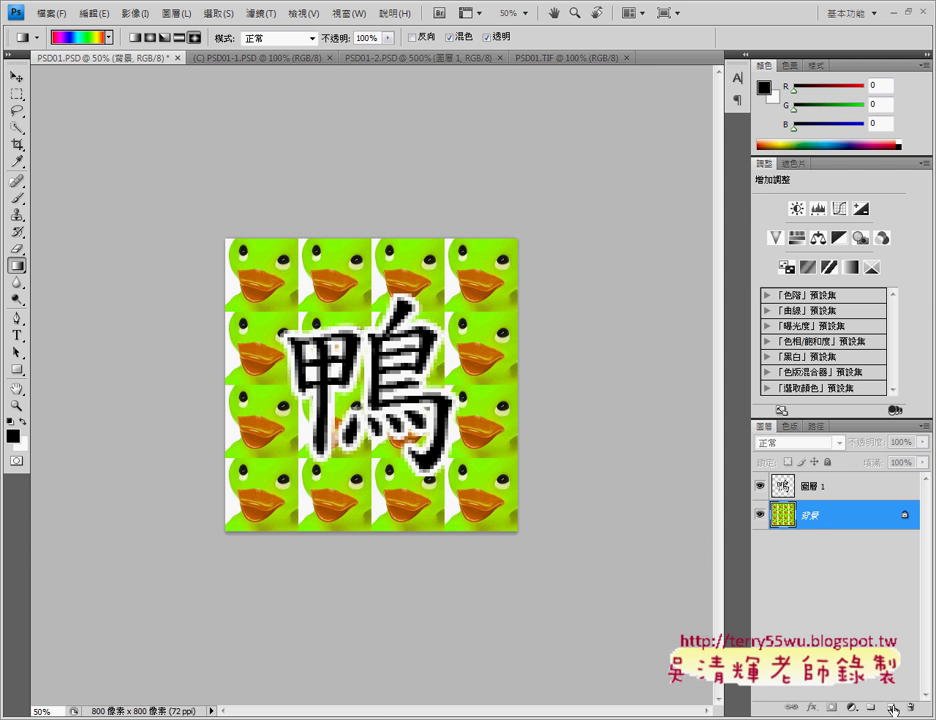
Step: Add a new empty layer below 圖層 1, name it 光譜, and dismiss the warning
left_click(893, 709)
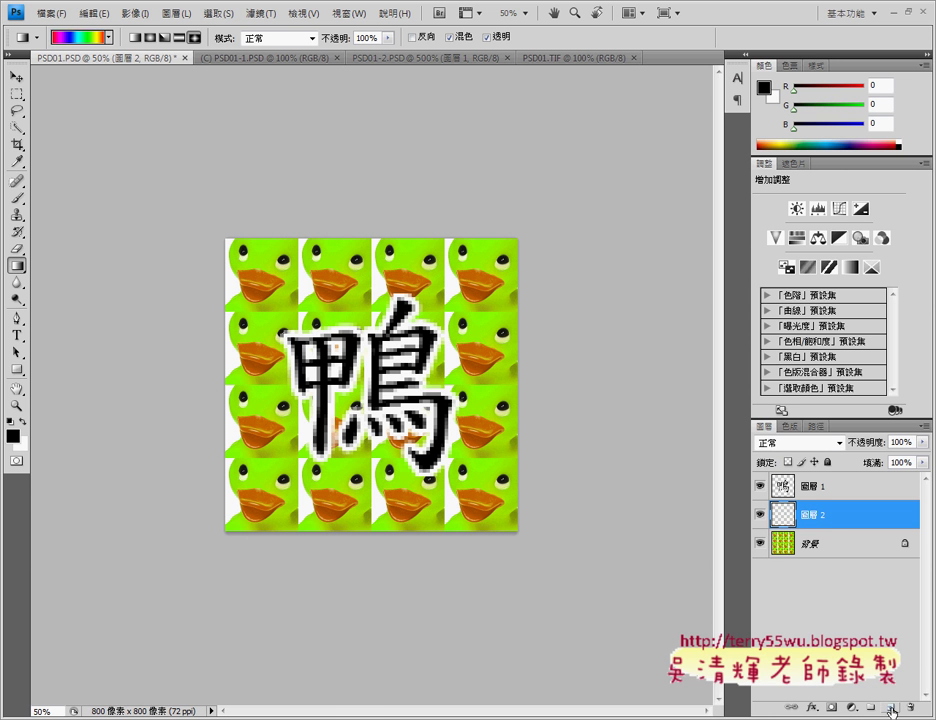
double_click(812, 516)
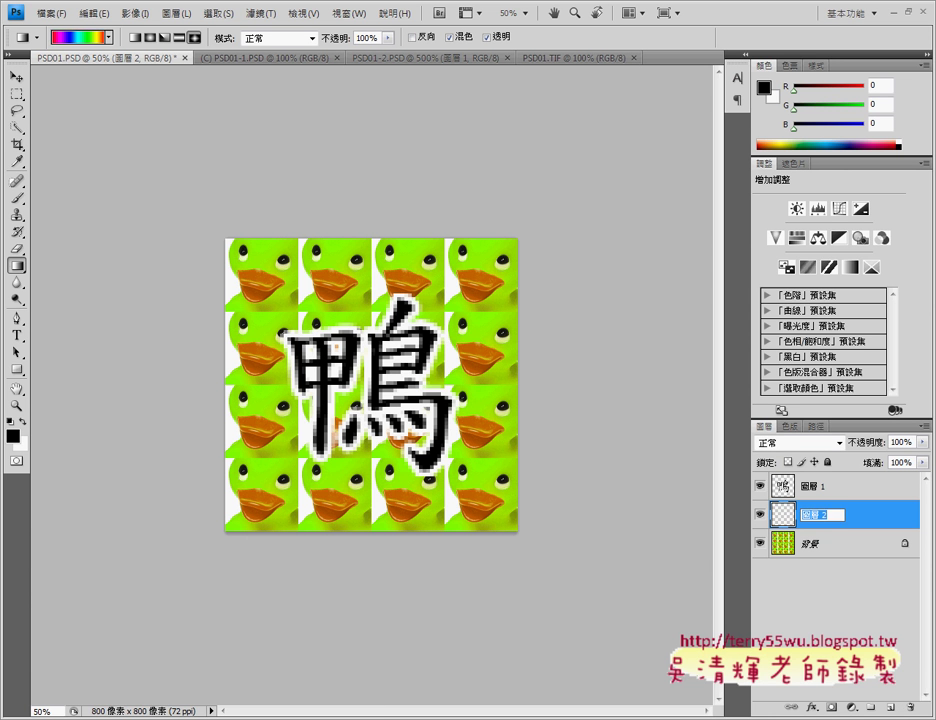
key("Return")
double_click(812, 515)
type("光")
type("罩")
key("Return")
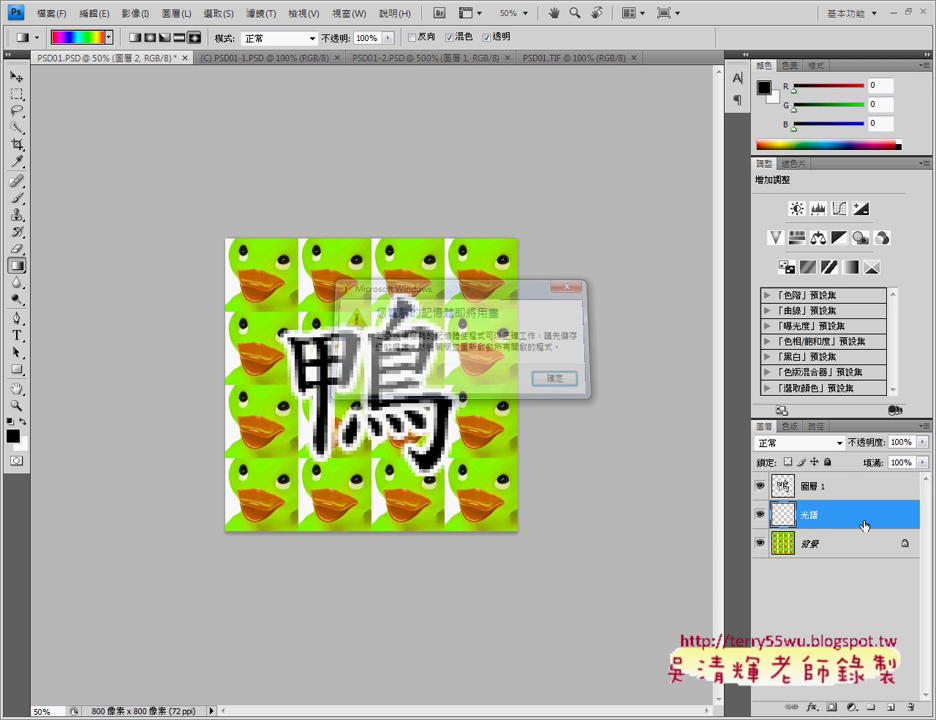
key("Return")
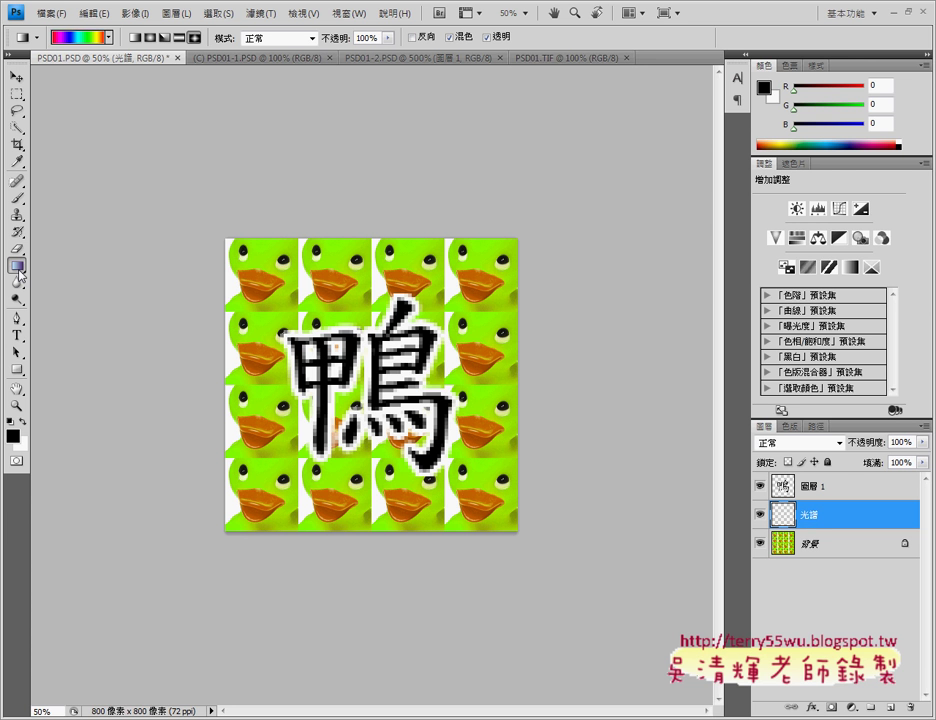
Step: Pick the rainbow Spectrum gradient preset and switch to the PSD01.TIF example
left_click(108, 37)
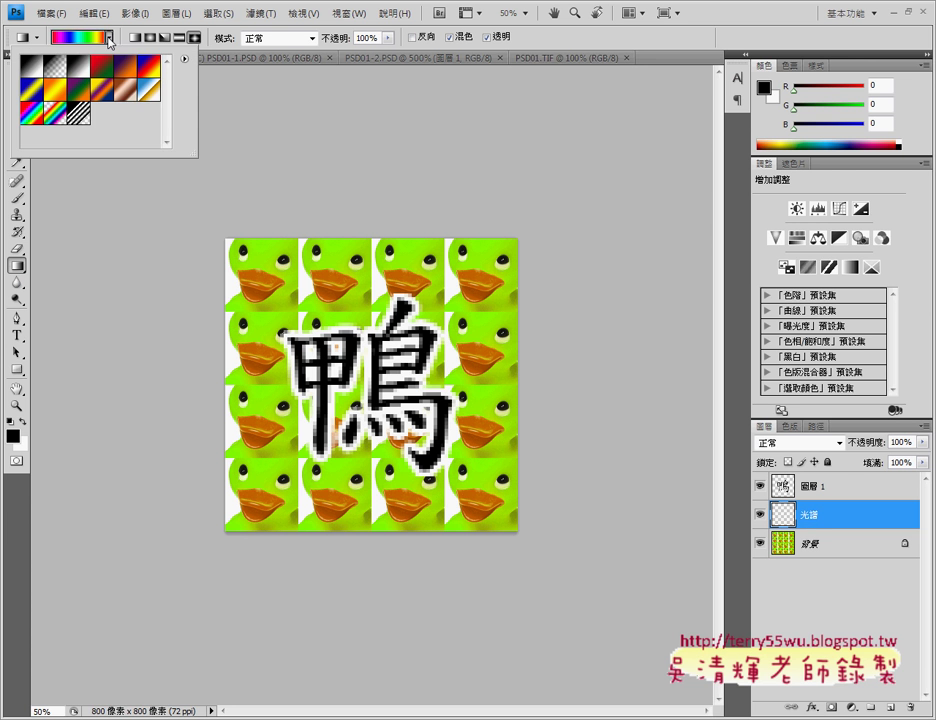
double_click(31, 116)
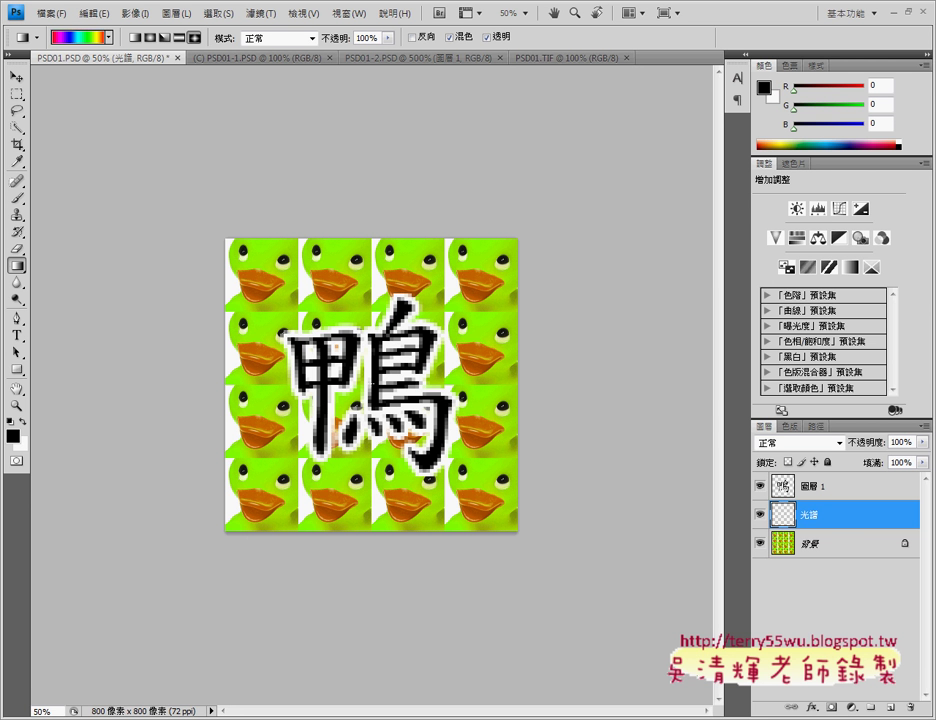
left_click(568, 59)
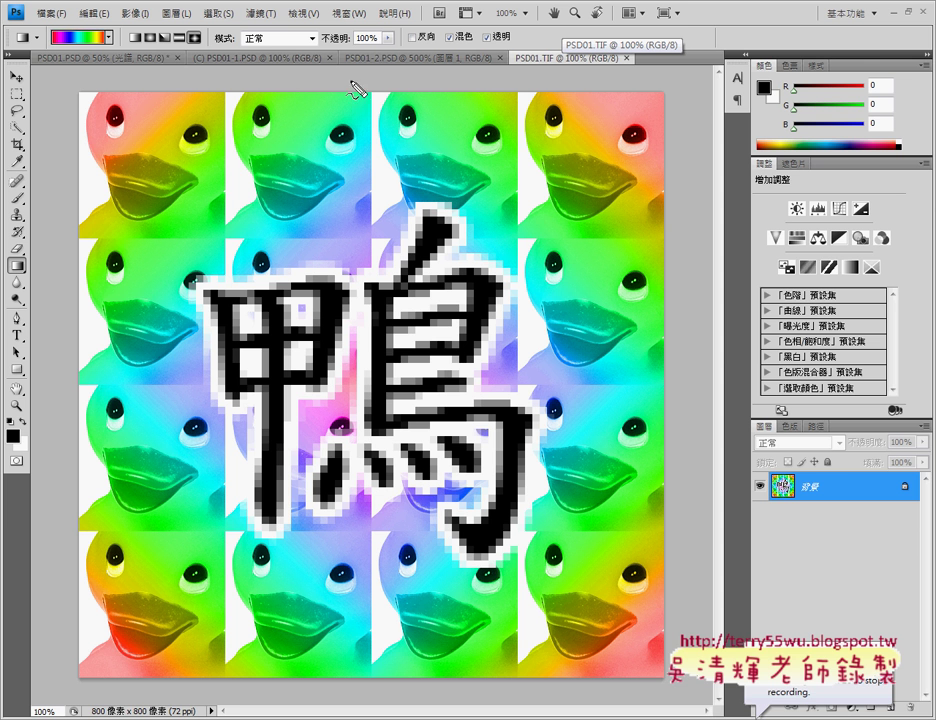
Step: Zoom the PSD01.TIF example out to 50% to review it, then return to PSD01.PSD
mouse_move(372, 8)
left_mouse_down()
mouse_move(46, 244)
mouse_move(10, 292)
mouse_move(323, 677)
mouse_move(664, 424)
mouse_move(373, 12)
left_mouse_up()
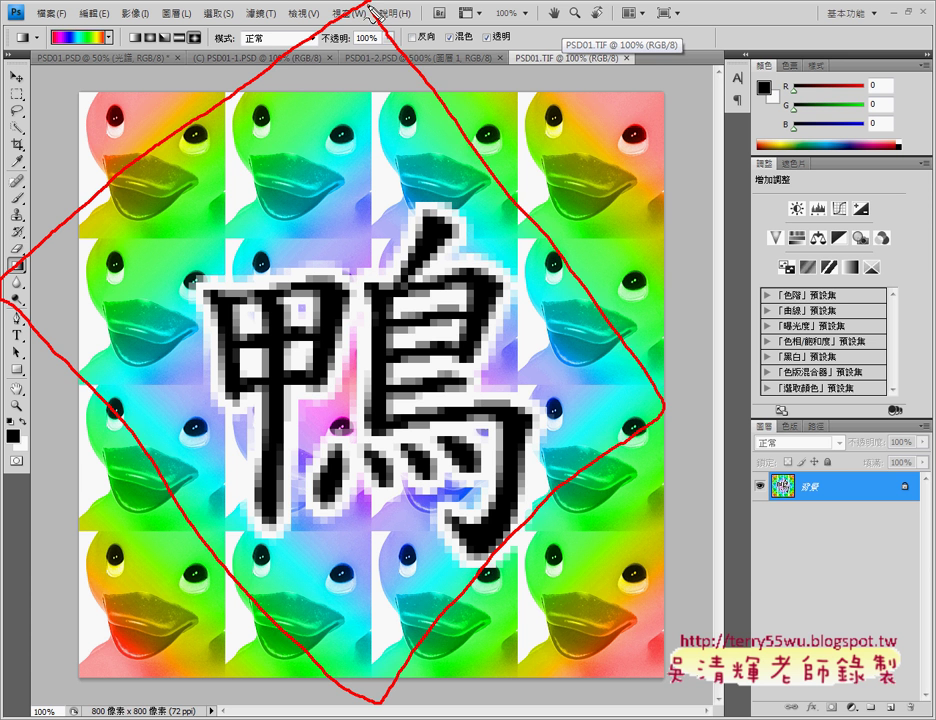
key("Escape")
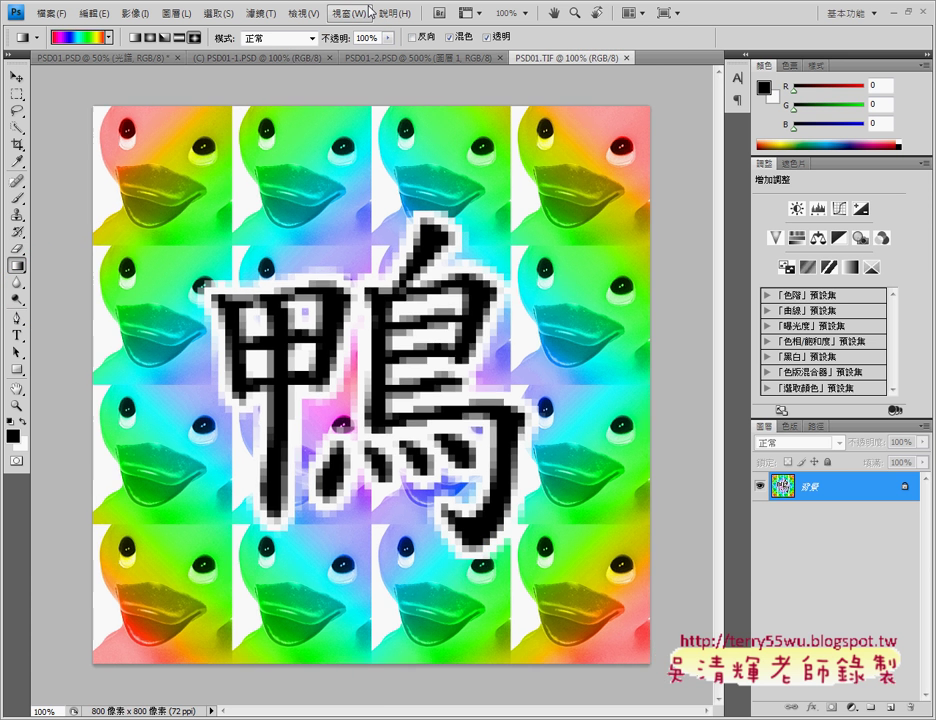
key("ctrl+minus")
key("ctrl+minus")
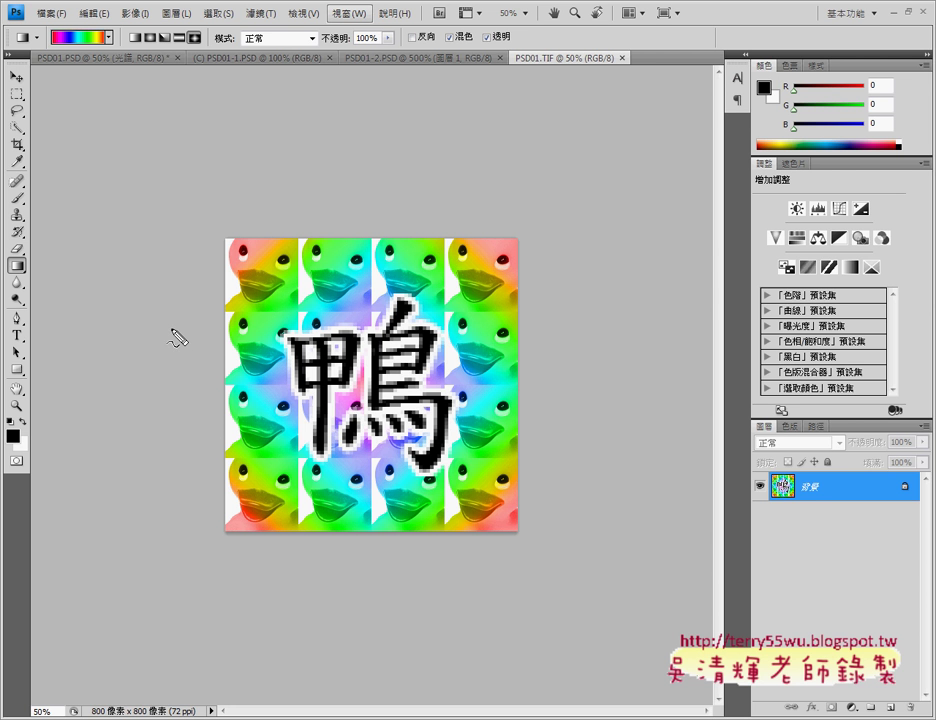
mouse_move(160, 354)
left_mouse_down()
mouse_move(402, 163)
mouse_move(570, 347)
mouse_move(583, 393)
mouse_move(407, 579)
mouse_move(378, 590)
mouse_move(234, 468)
mouse_move(163, 358)
left_mouse_up()
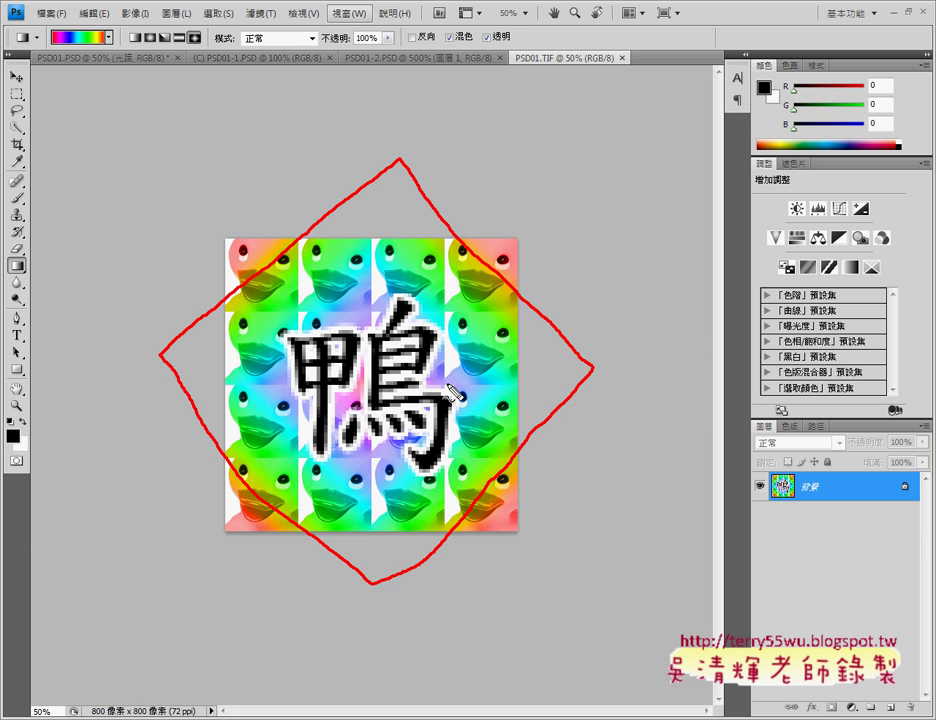
key("Escape")
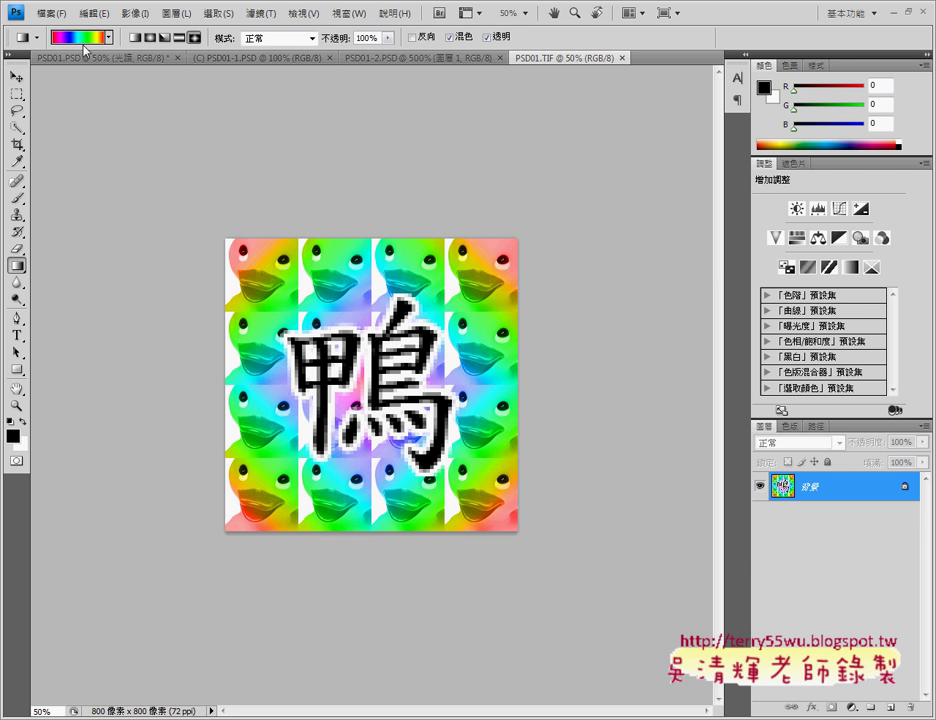
left_click(88, 58)
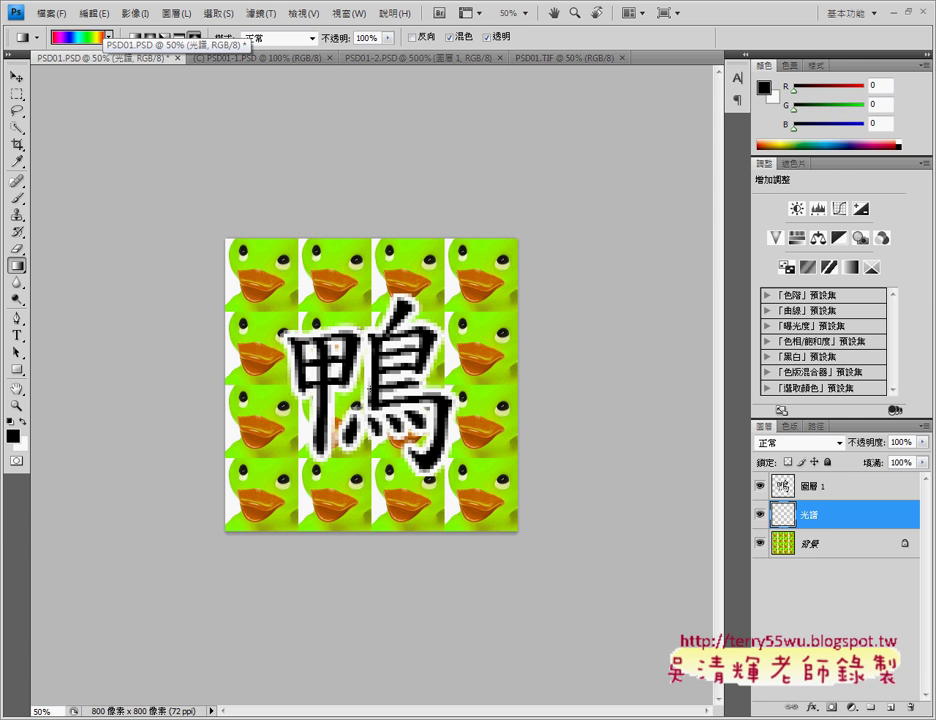
Step: Fill 光譜 with a diamond rainbow gradient from canvas centre to top edge, then view PSD01.TIF
left_click_drag(372, 387, 376, 144)
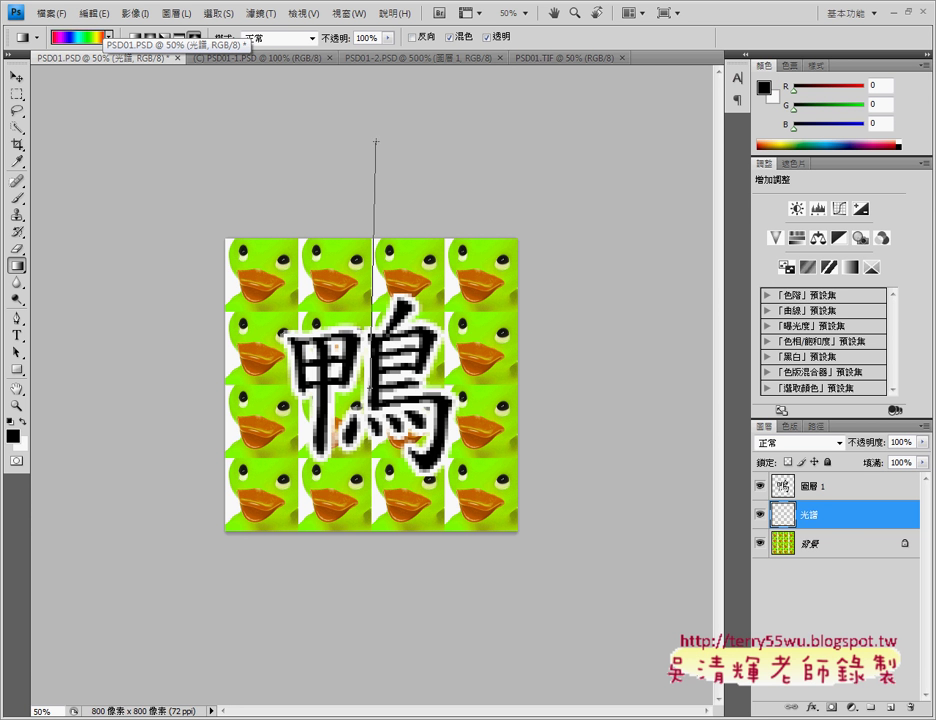
left_click_drag(376, 141, 376, 133)
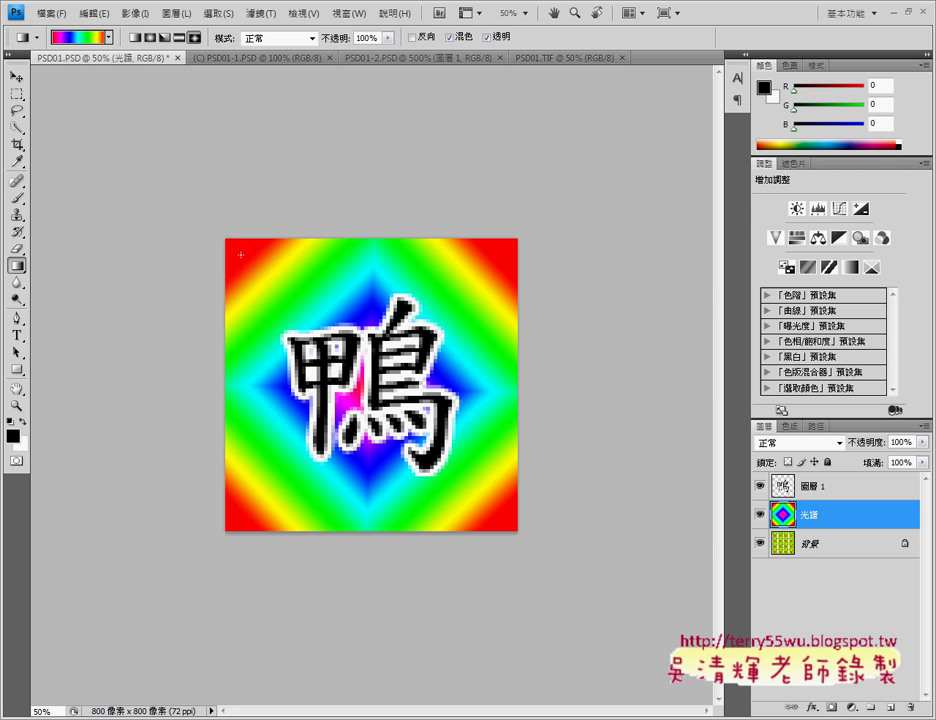
left_click(567, 59)
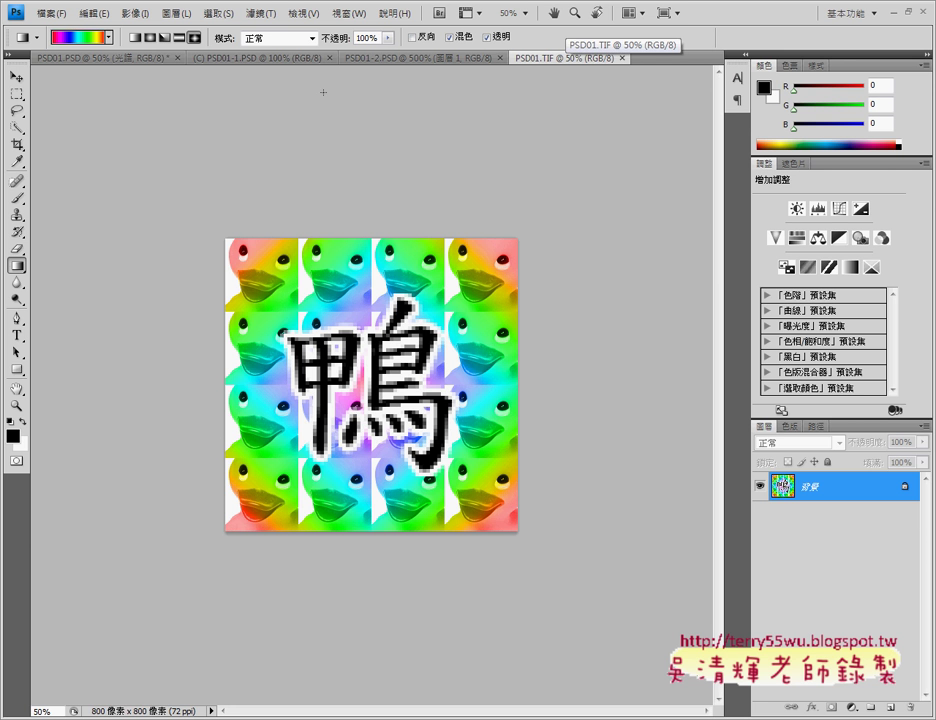
Step: Set the 光譜 layer's blend mode to 顏色 (Color) and compare with PSD01.TIF
left_click(115, 59)
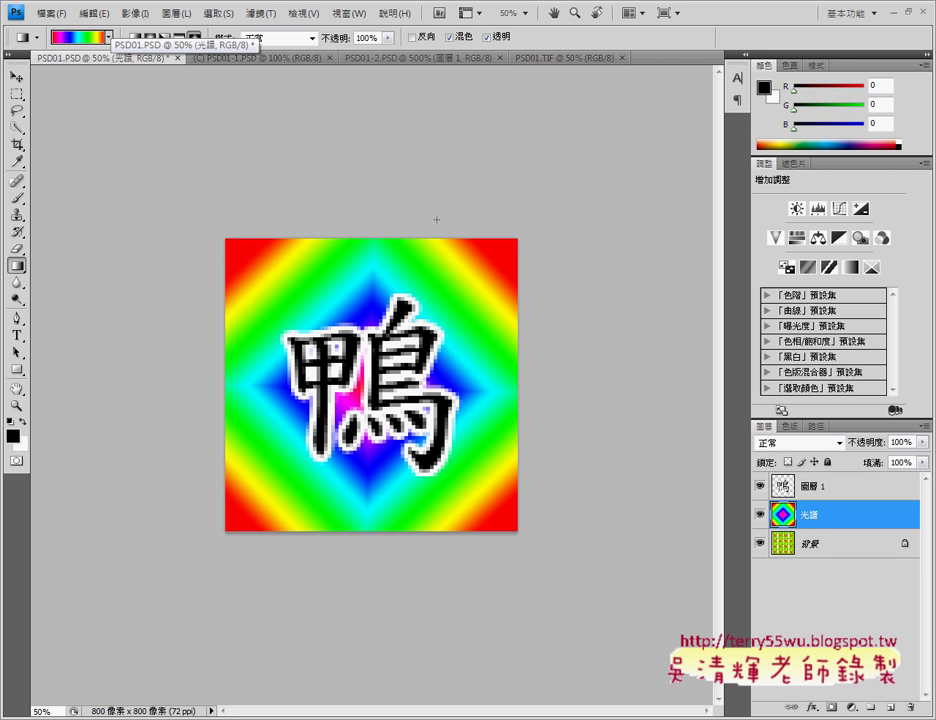
left_click(838, 442)
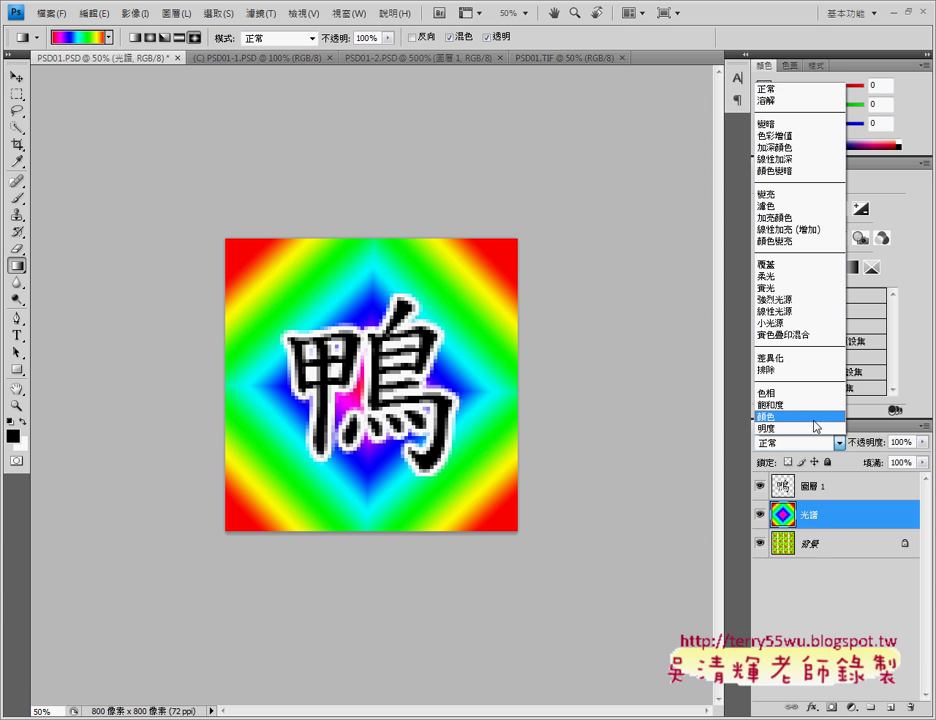
left_click(815, 417)
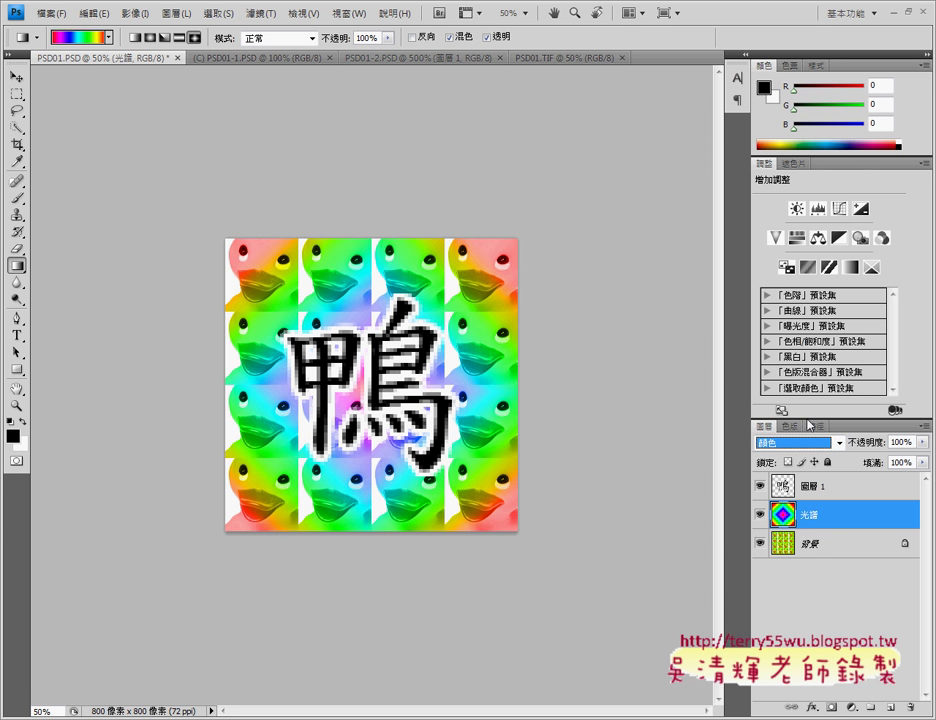
left_click(565, 58)
Step: Flip between PSD01.TIF and PSD01.PSD to confirm the rainbow-tinted ducks match
left_click(161, 58)
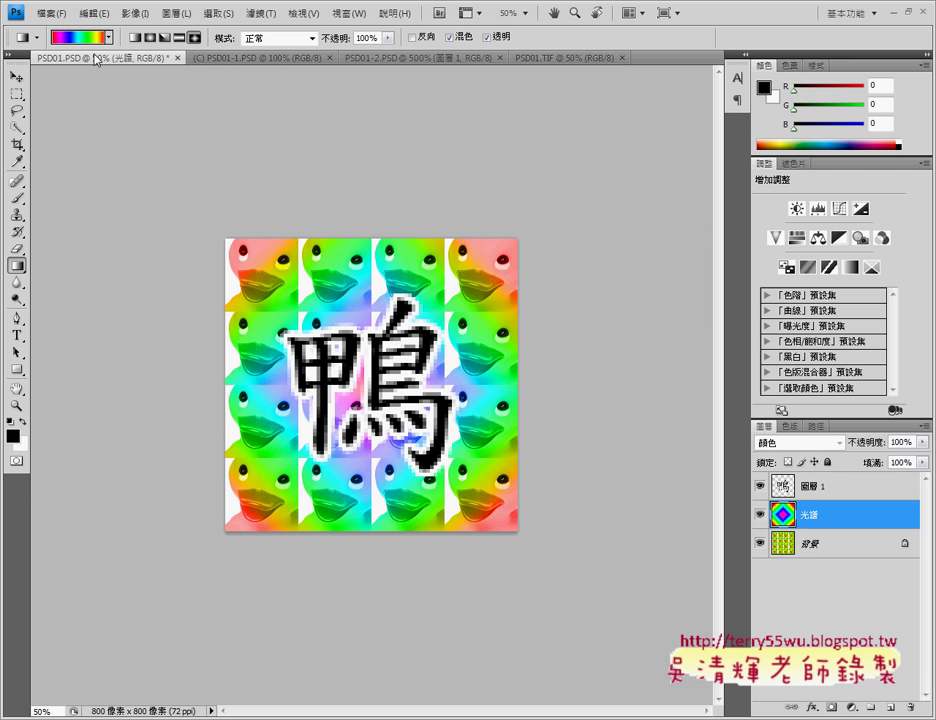
left_click(555, 58)
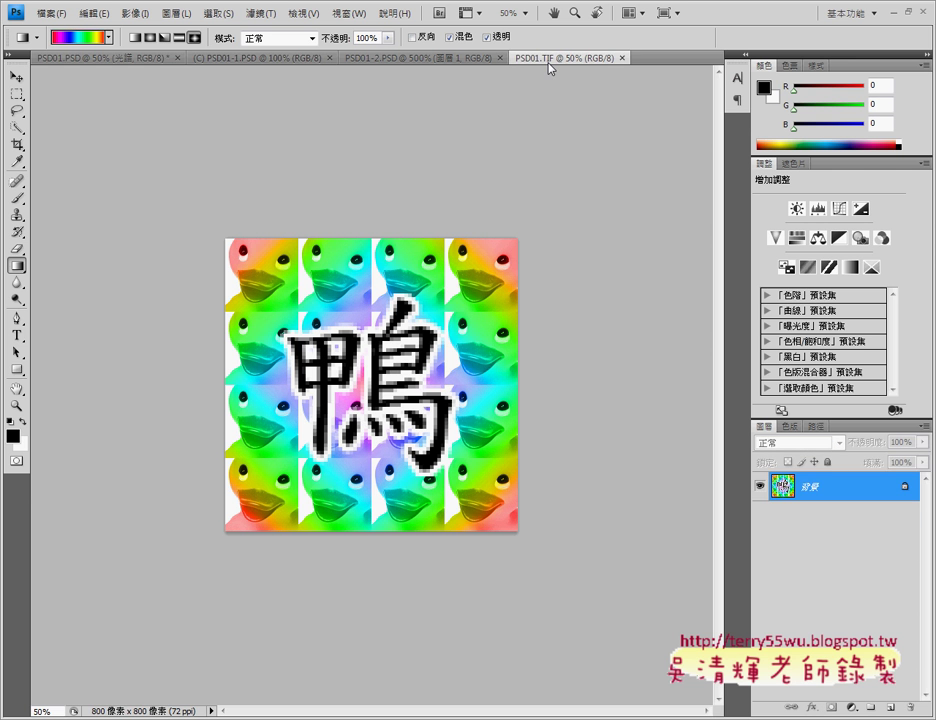
left_click(101, 58)
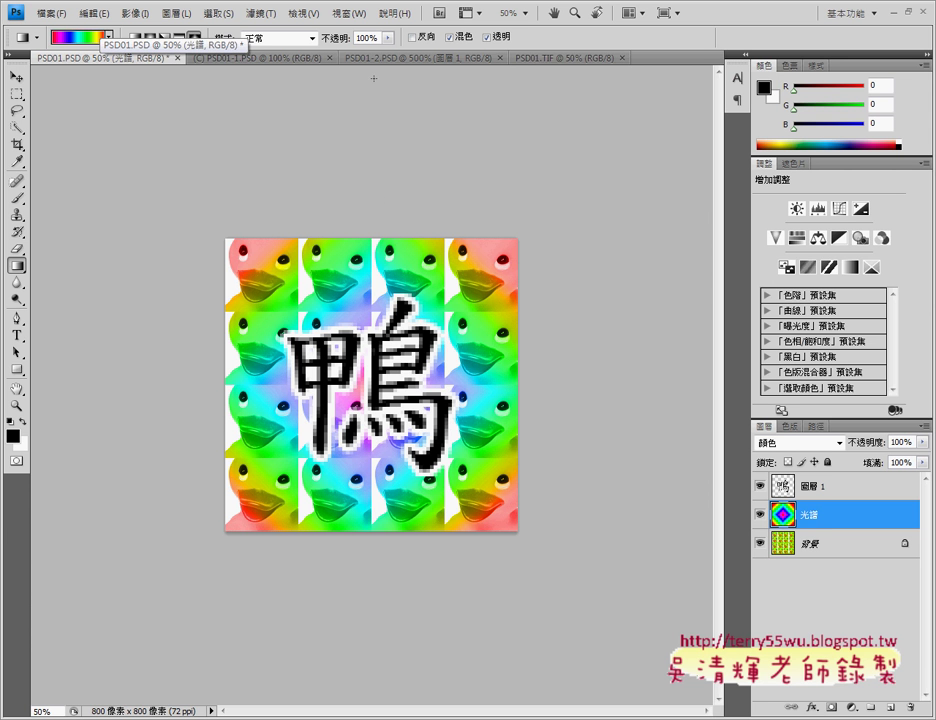
left_click(552, 59)
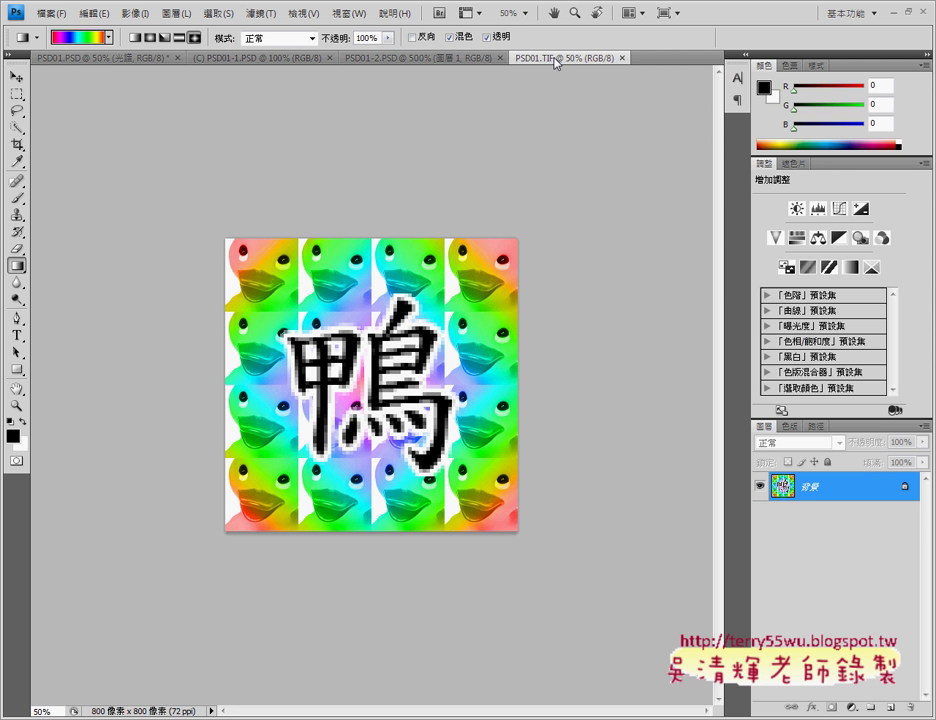
left_click(107, 58)
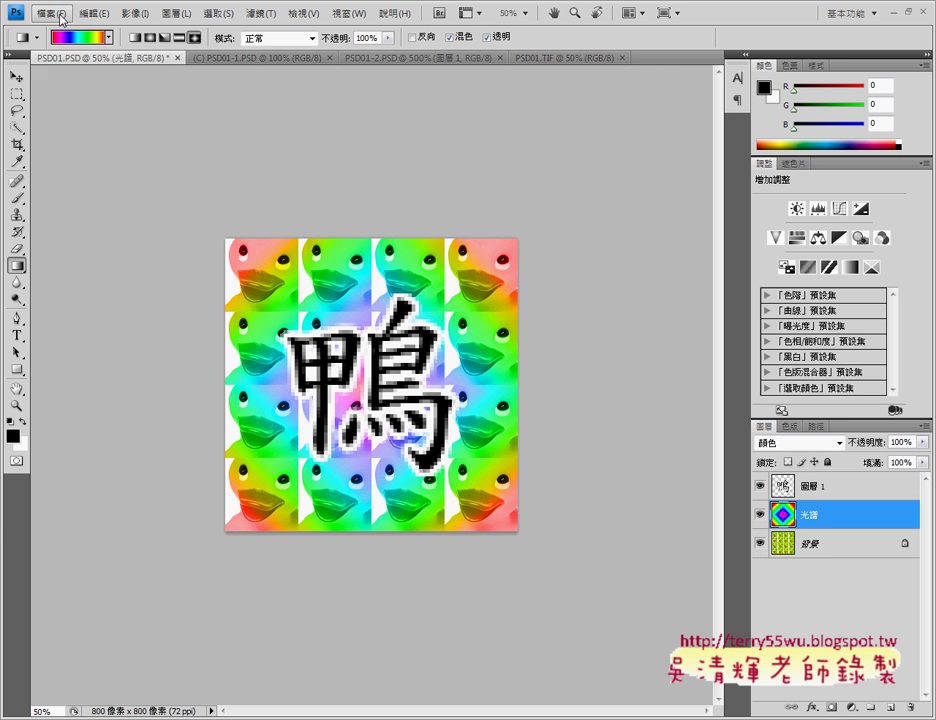
left_click(62, 19)
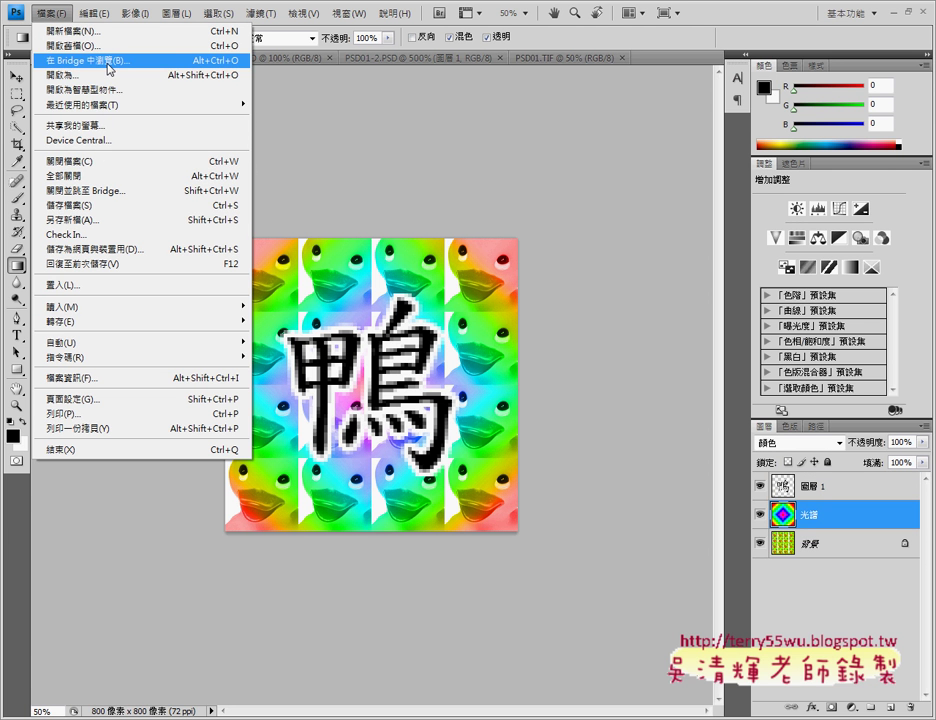
Step: Save the document as 104.psd with maximum compatibility kept on
left_click(95, 220)
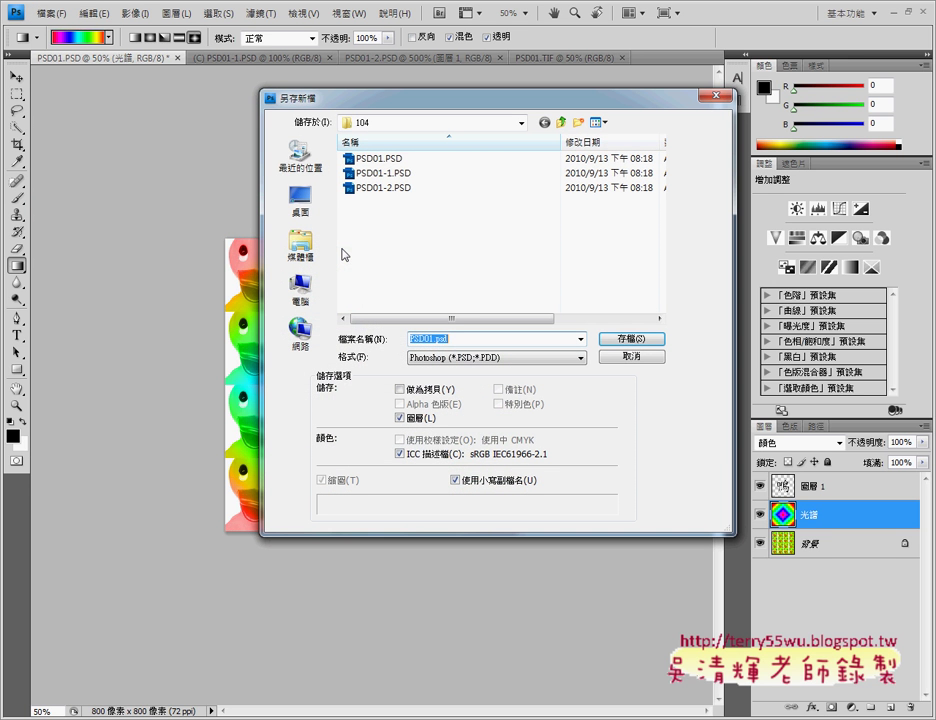
type("104")
left_click(640, 340)
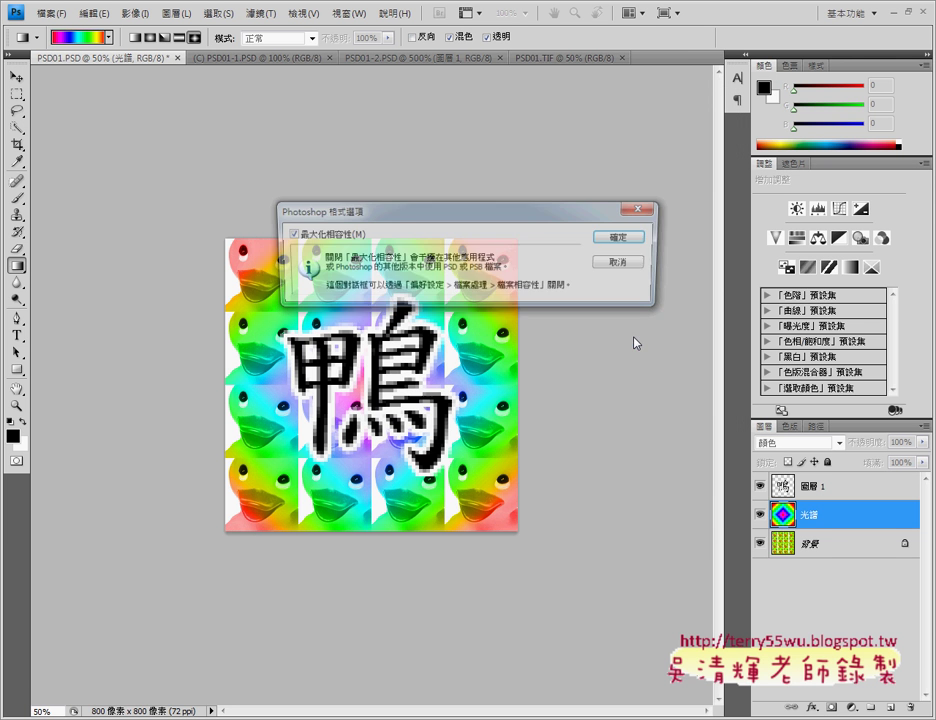
left_click(630, 238)
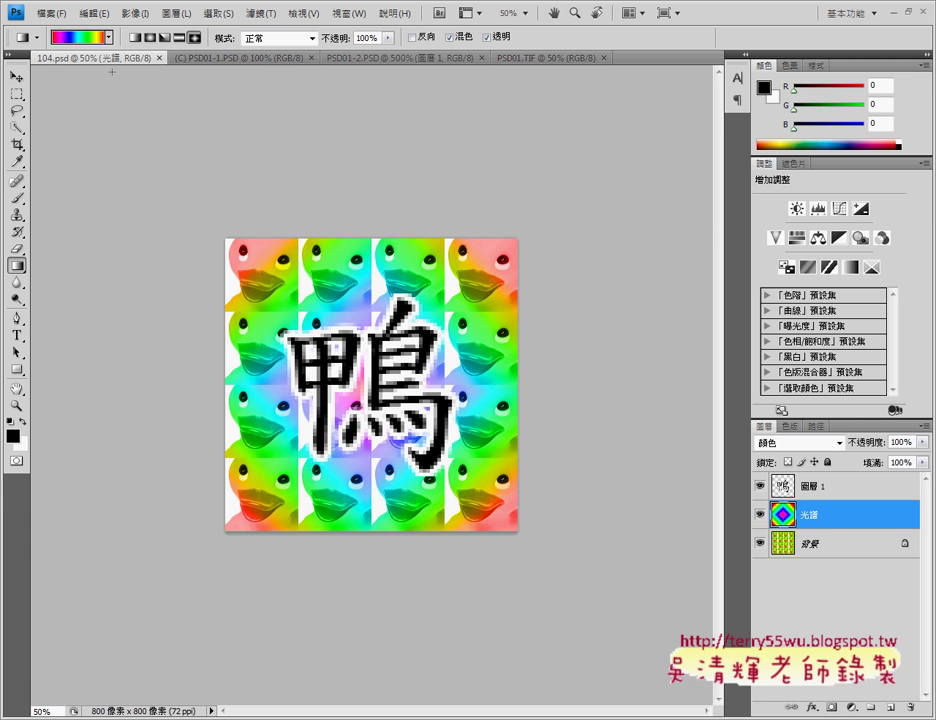
Step: Begin a new document and name it 104變化題1
left_click(47, 15)
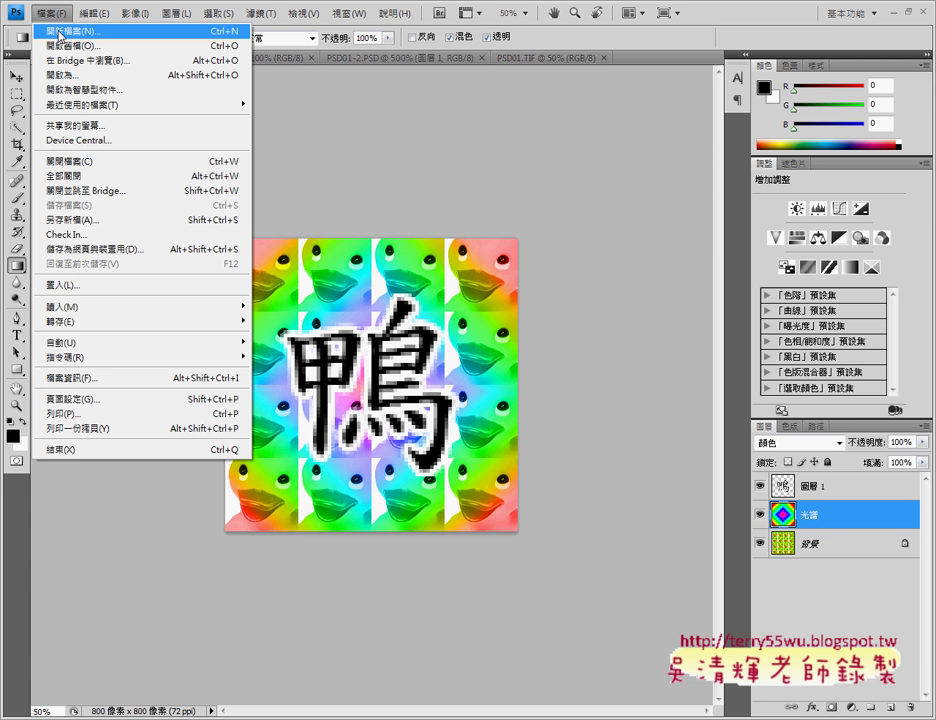
left_click(60, 32)
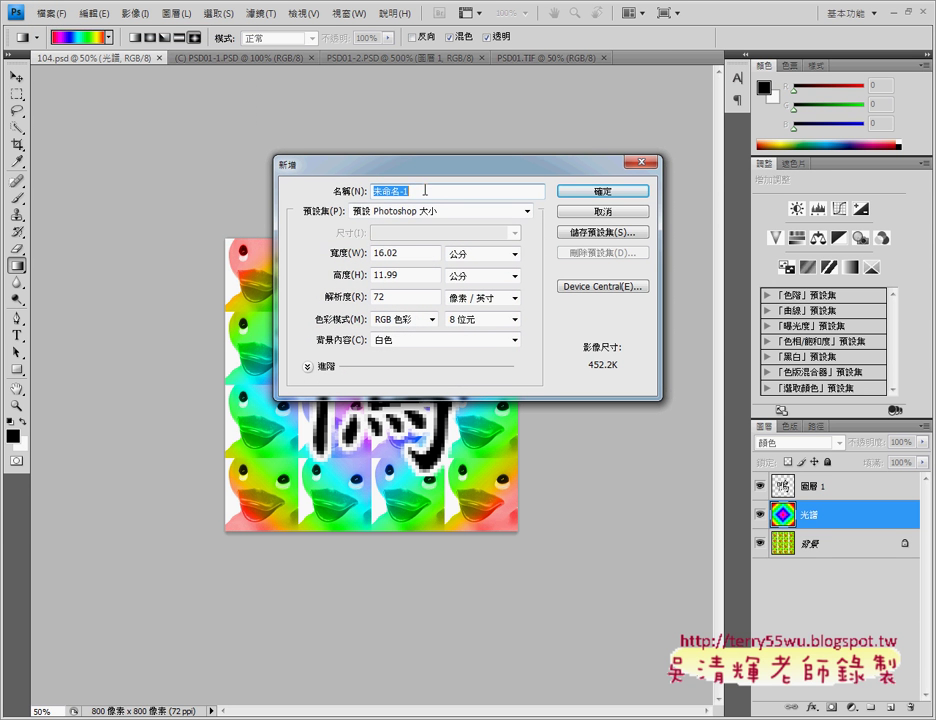
type("104")
type("變")
type("化")
type("題")
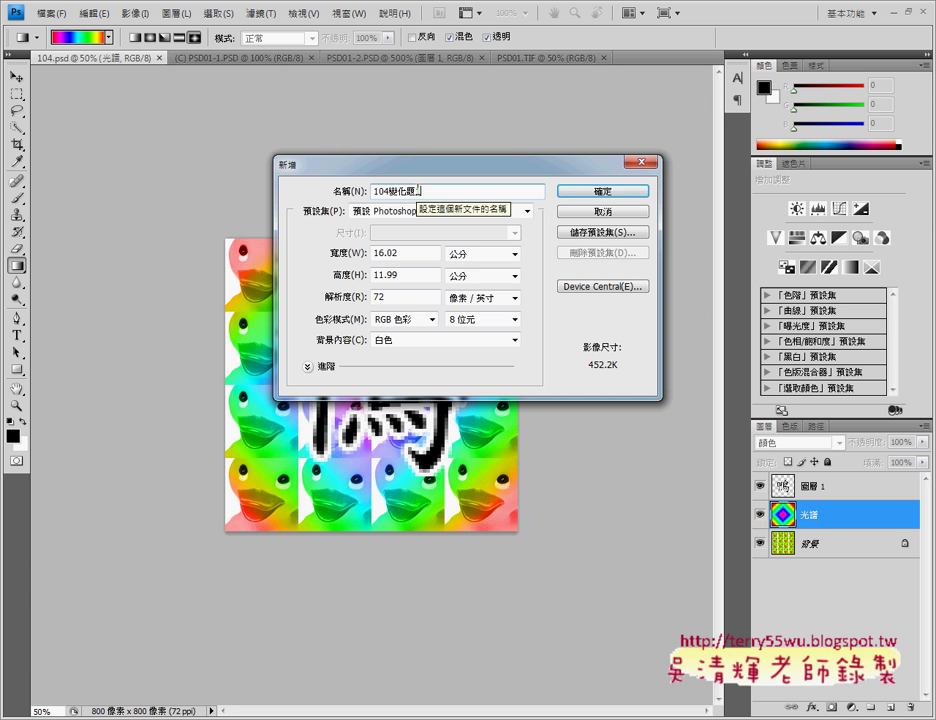
type("1")
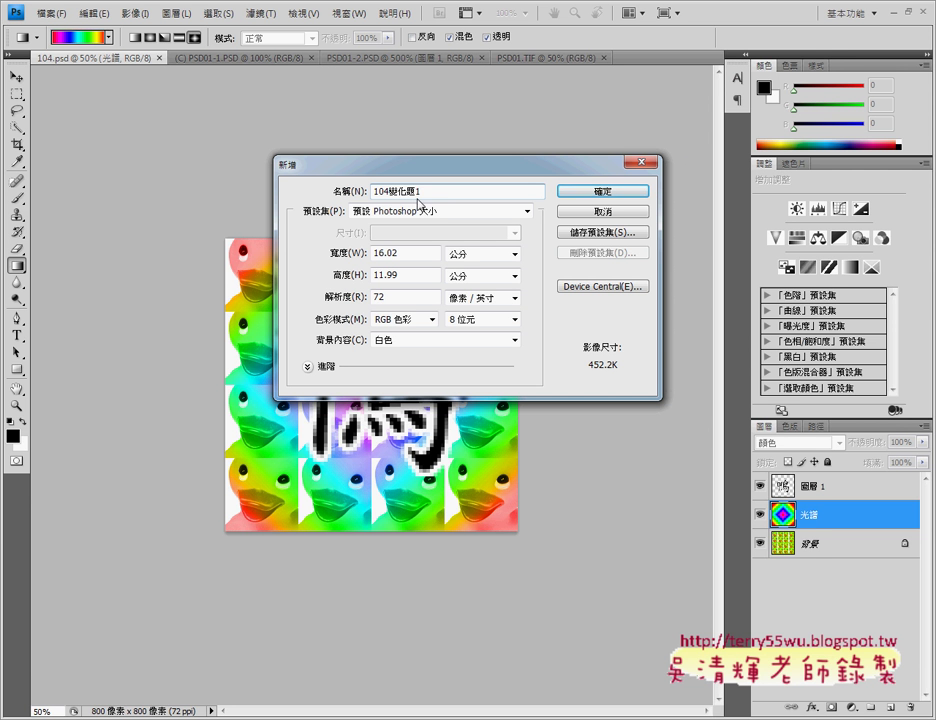
Step: Set the new document's width and height to 800 pixels each
left_click(474, 254)
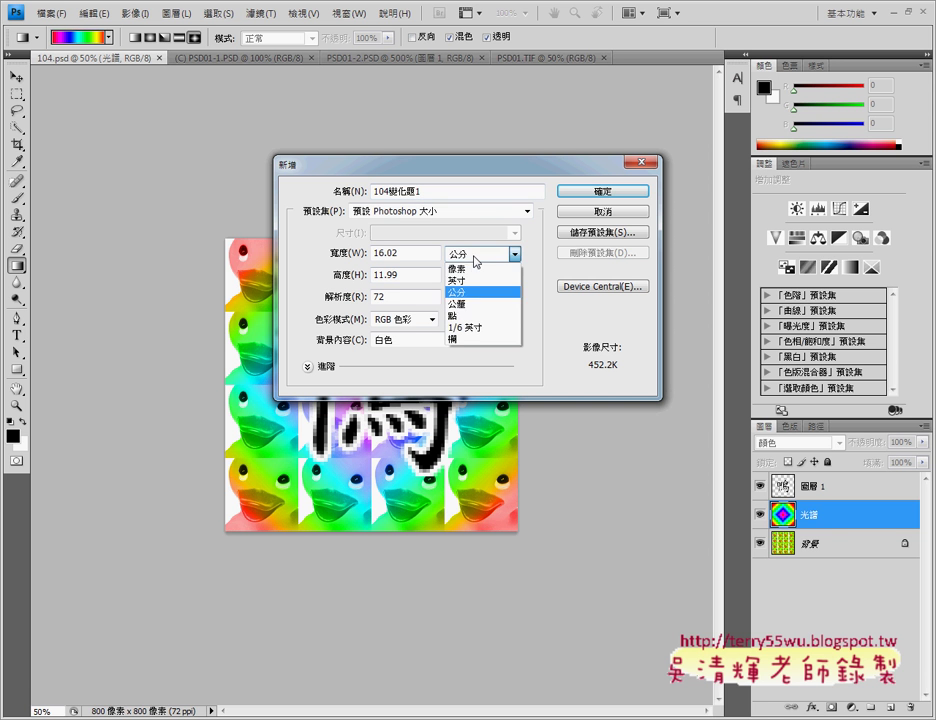
left_click(475, 269)
double_click(412, 253)
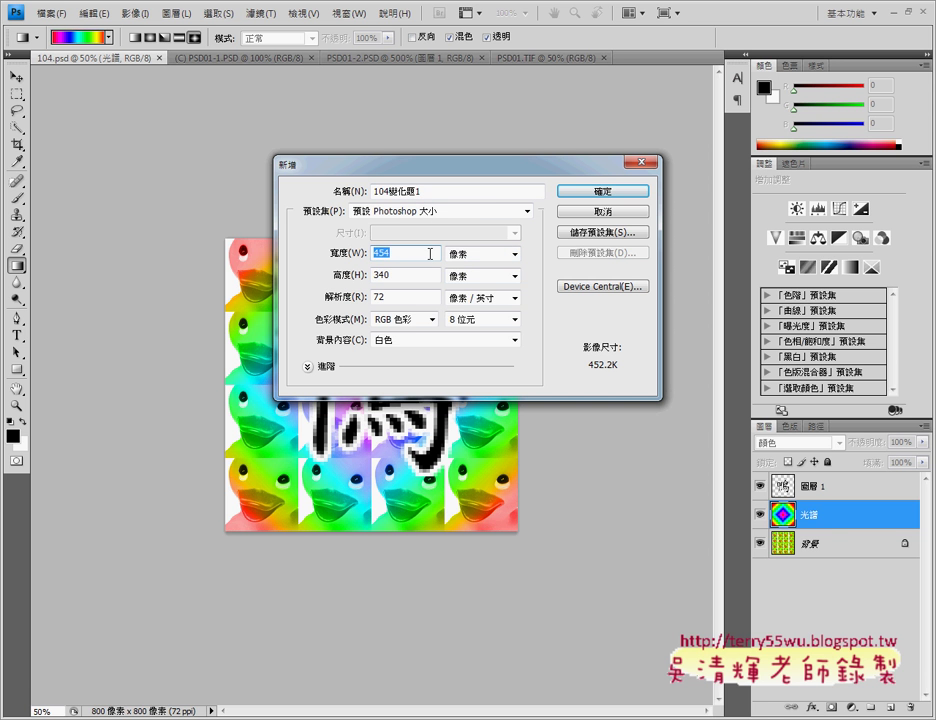
type("800")
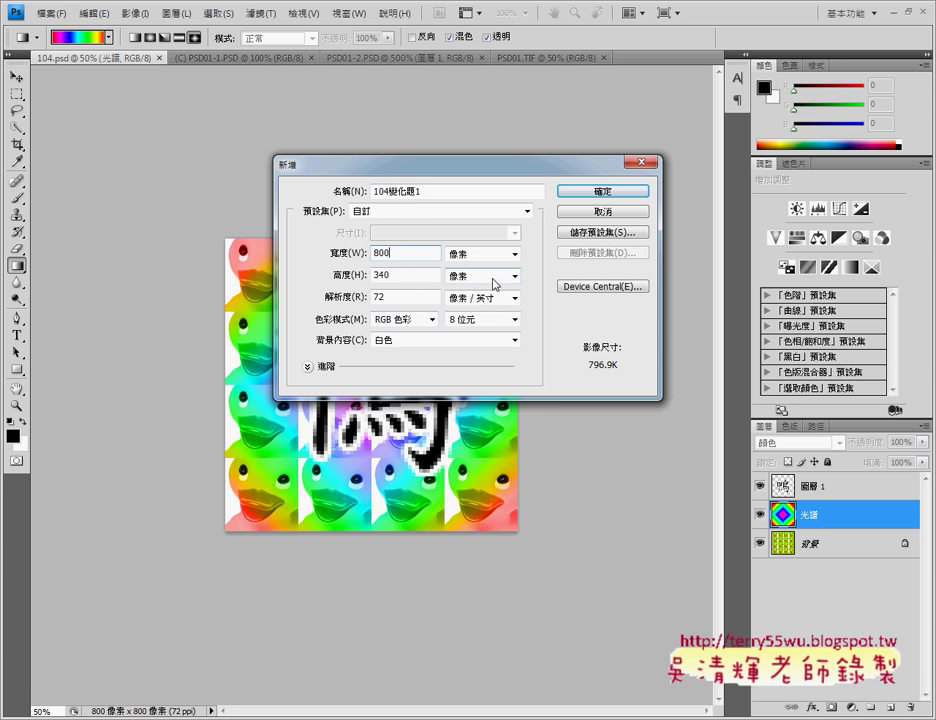
key("Tab")
type("8")
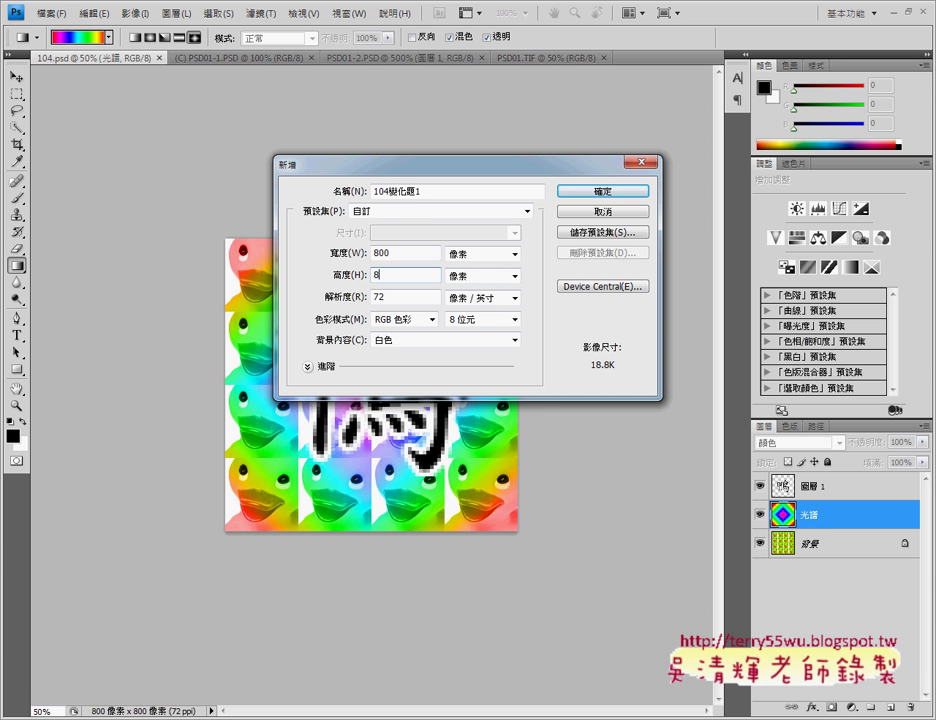
type("00")
double_click(395, 256)
double_click(402, 274)
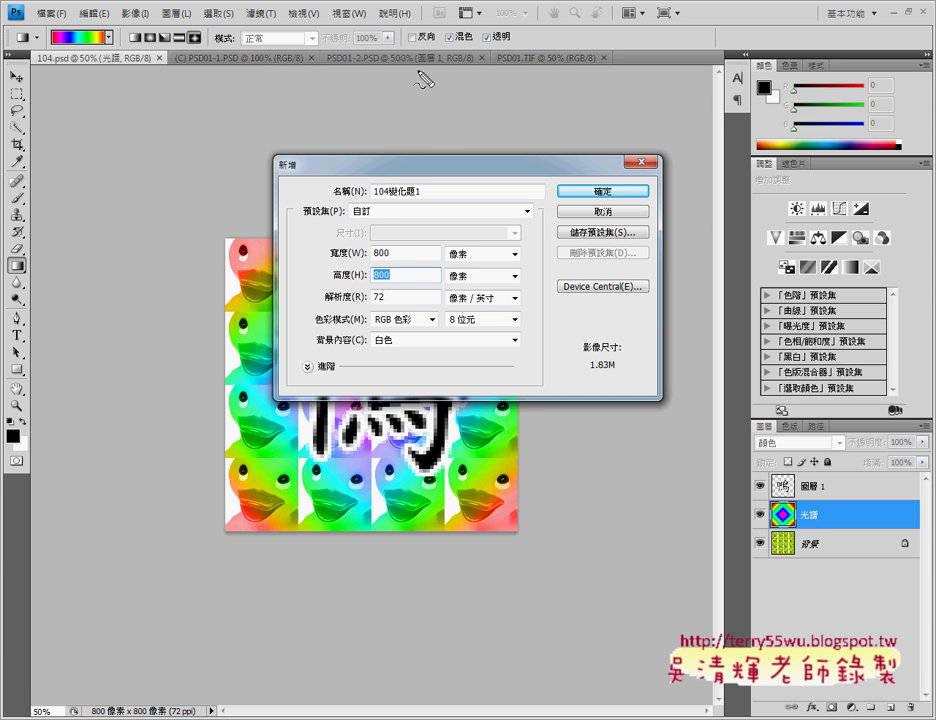
left_click_drag(417, 65, 417, 150)
mouse_move(425, 65)
left_mouse_down()
mouse_move(484, 67)
mouse_move(481, 142)
mouse_move(419, 145)
left_mouse_up()
mouse_move(356, 97)
left_mouse_down()
mouse_move(360, 126)
mouse_move(377, 102)
mouse_move(490, 65)
left_mouse_up()
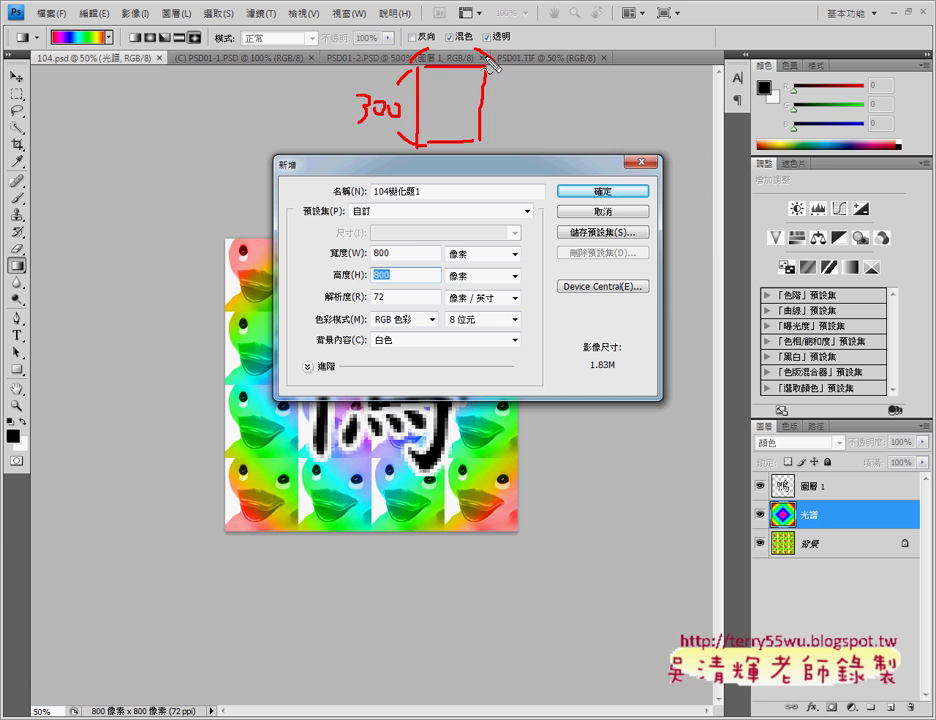
mouse_move(438, 33)
left_mouse_down()
mouse_move(452, 46)
mouse_move(481, 37)
left_mouse_up()
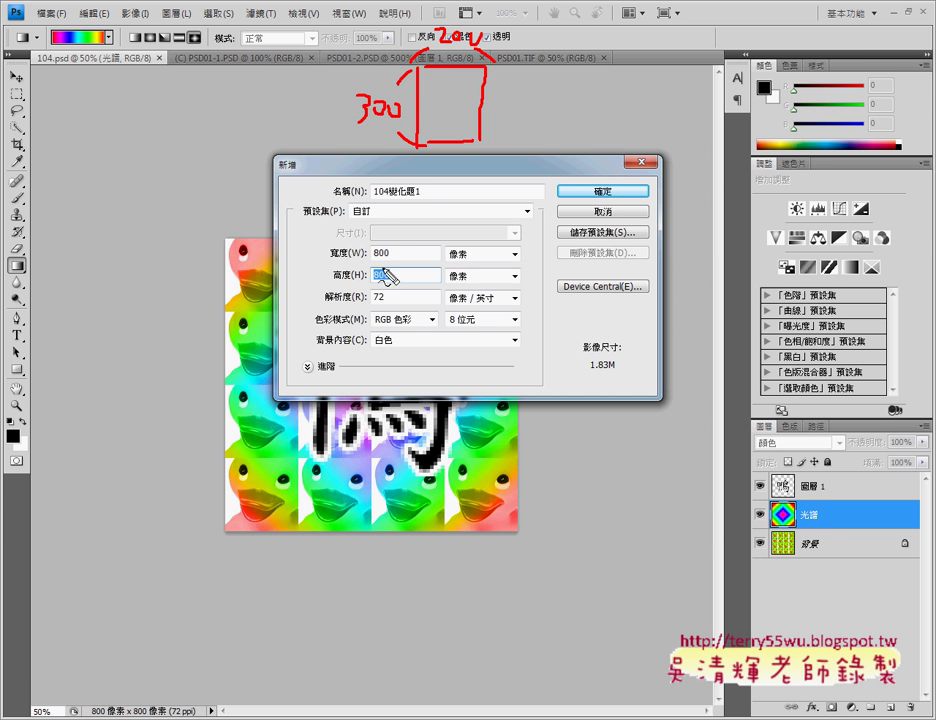
left_click_drag(371, 284, 393, 283)
mouse_move(385, 128)
left_mouse_down()
mouse_move(378, 262)
mouse_move(395, 247)
left_mouse_up()
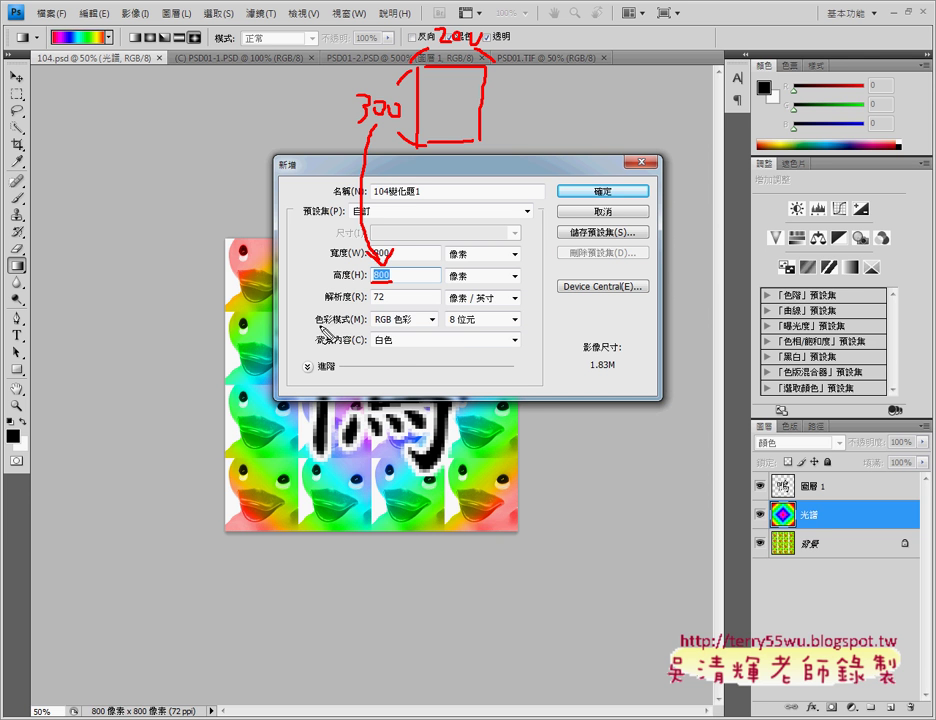
left_click_drag(315, 326, 345, 326)
mouse_move(432, 334)
left_mouse_down()
mouse_move(368, 330)
mouse_move(440, 318)
left_mouse_up()
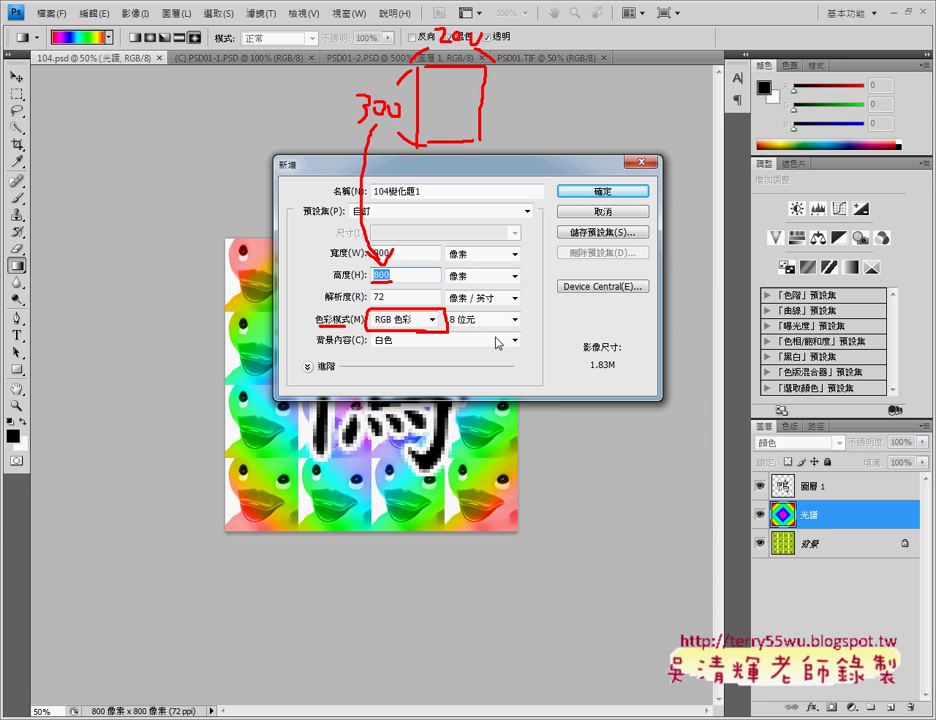
Step: Try Grayscale, return to RGB colour mode, and create the 800 × 800 document 104變化題1
left_click(432, 320)
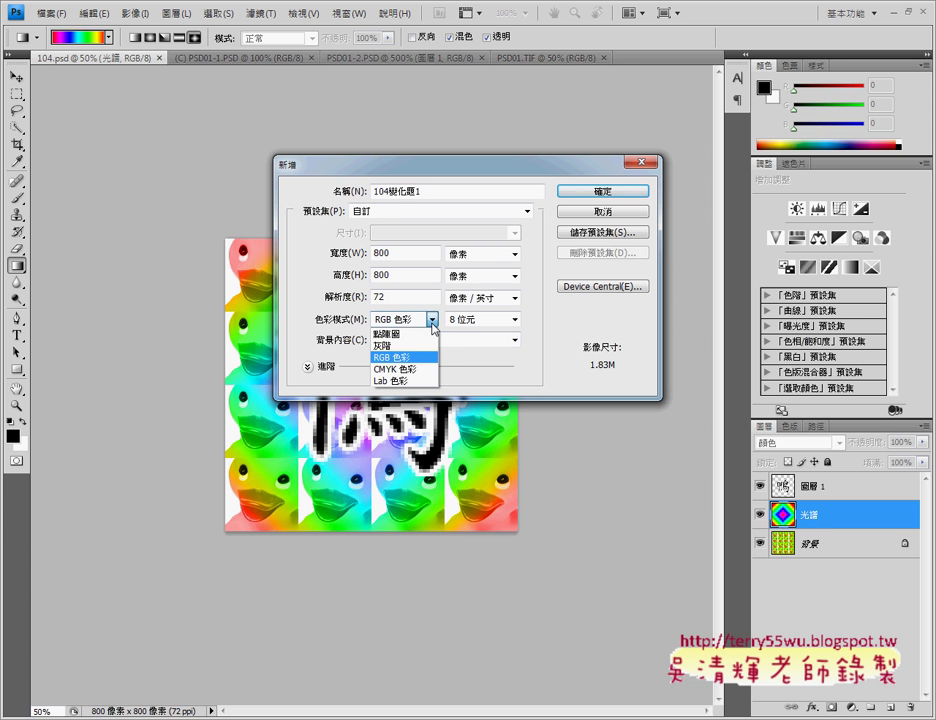
left_click(410, 345)
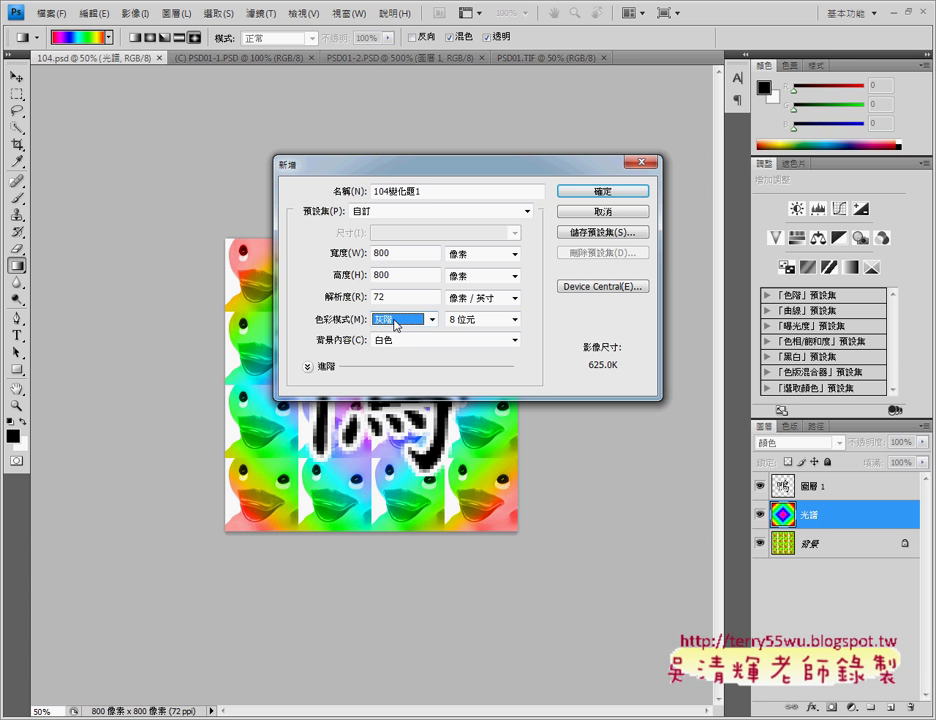
left_click(397, 321)
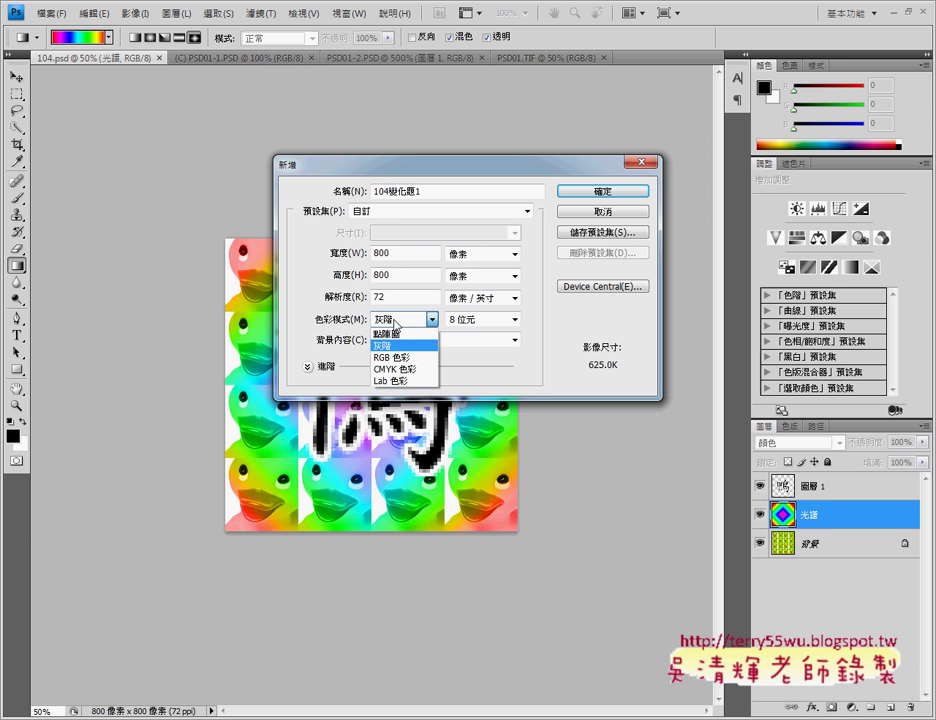
left_click(398, 357)
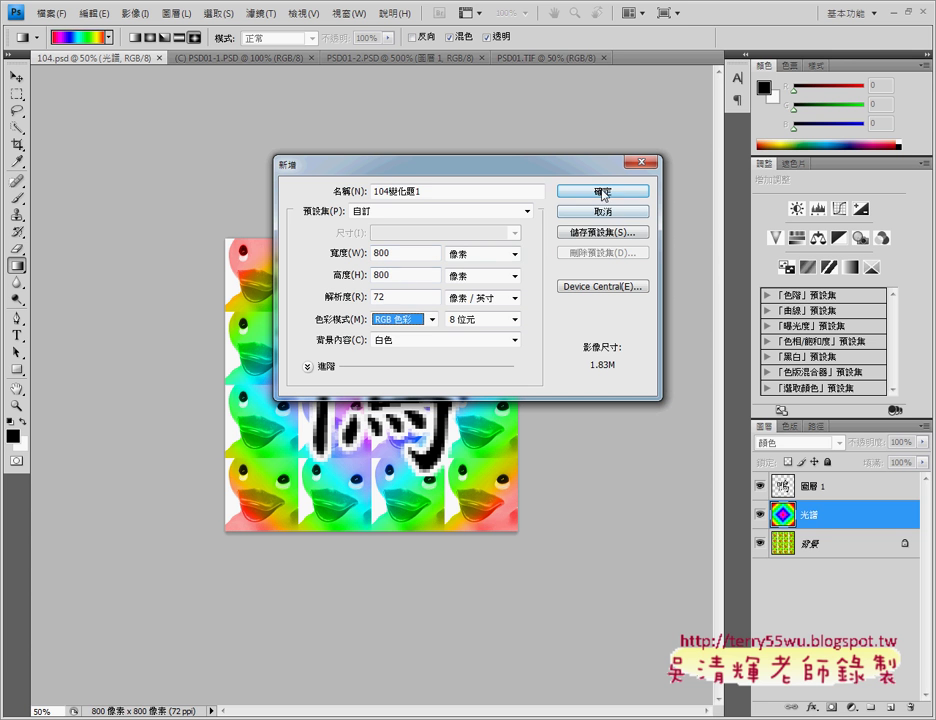
left_click_drag(432, 191, 355, 196)
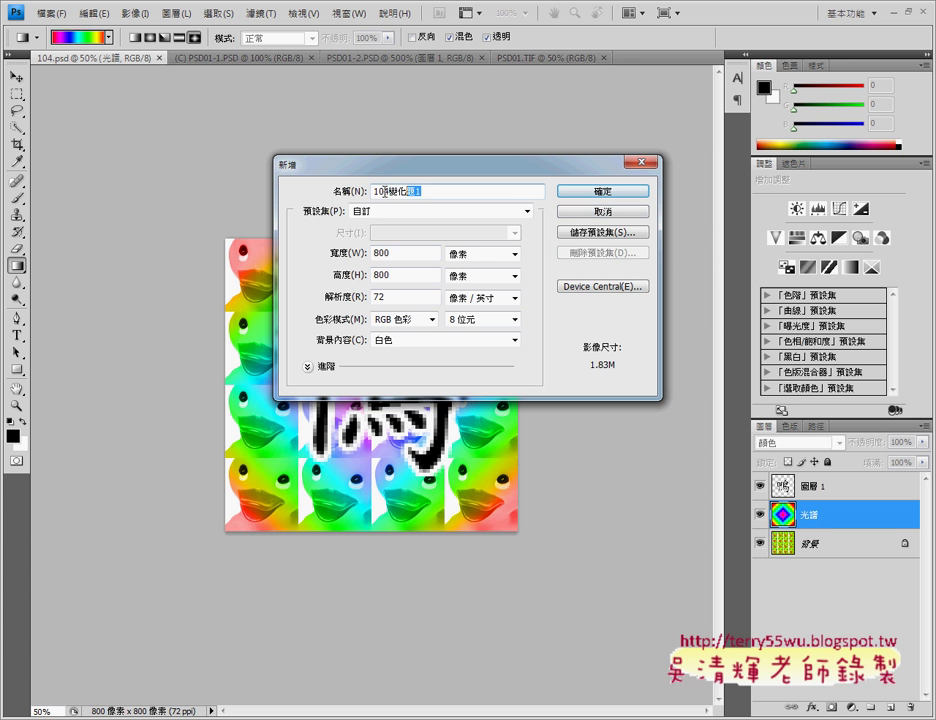
left_click(588, 193)
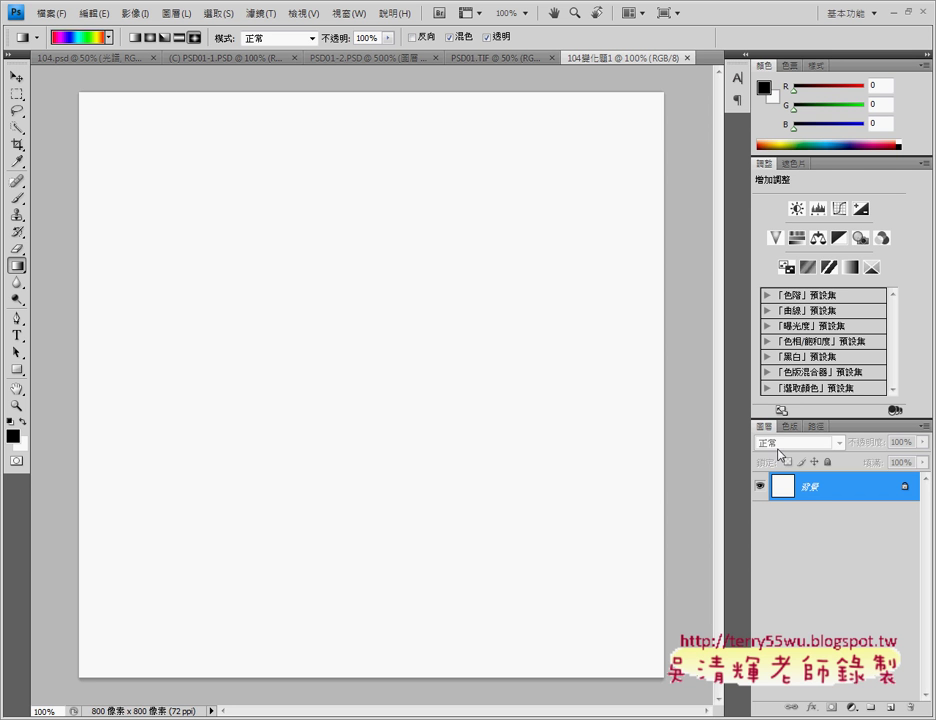
Step: Open the gradient preset picker in the Gradient tool's options bar
left_click(109, 39)
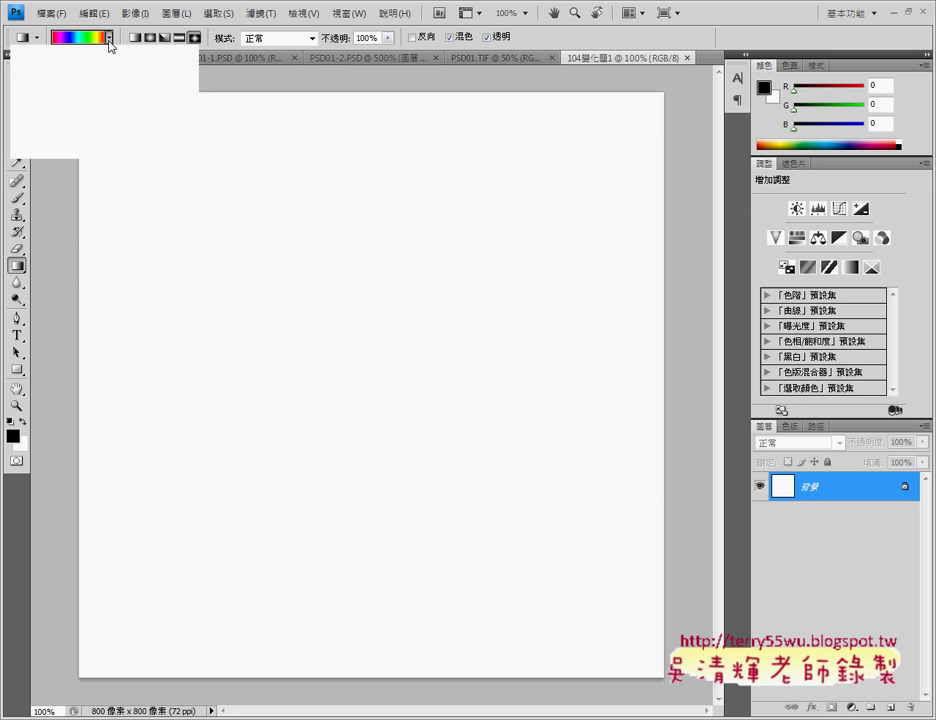